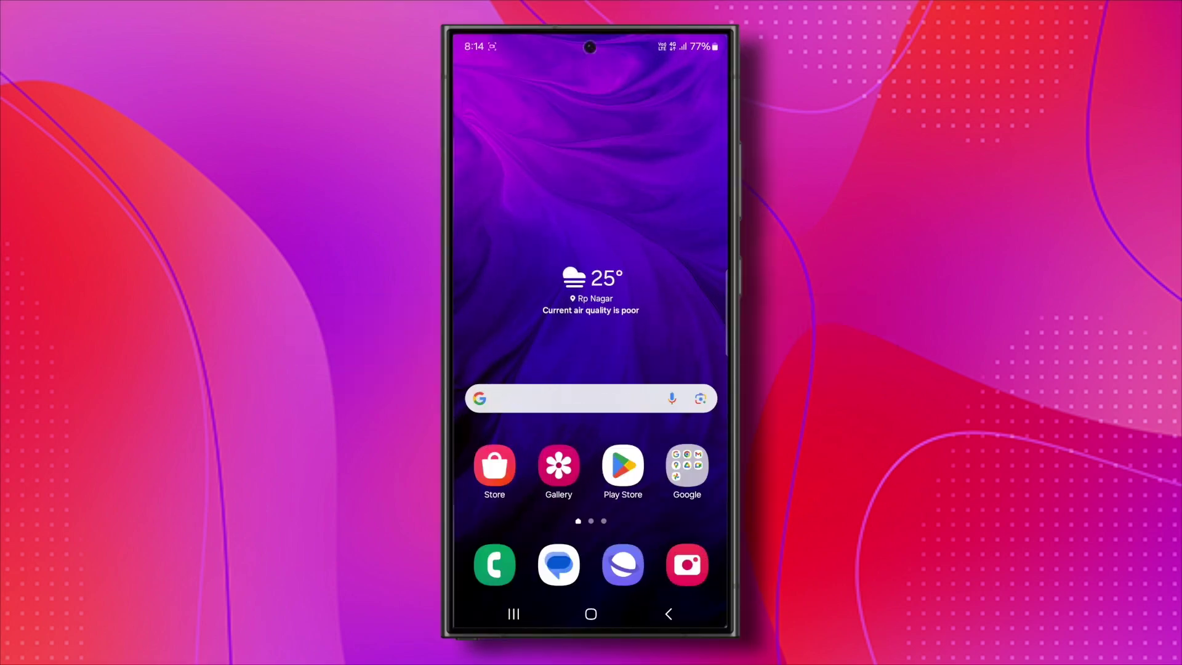
# Launch Google Drive from the Google apps folder and close the + New sheet to return to Home
pyautogui.click(687, 466)
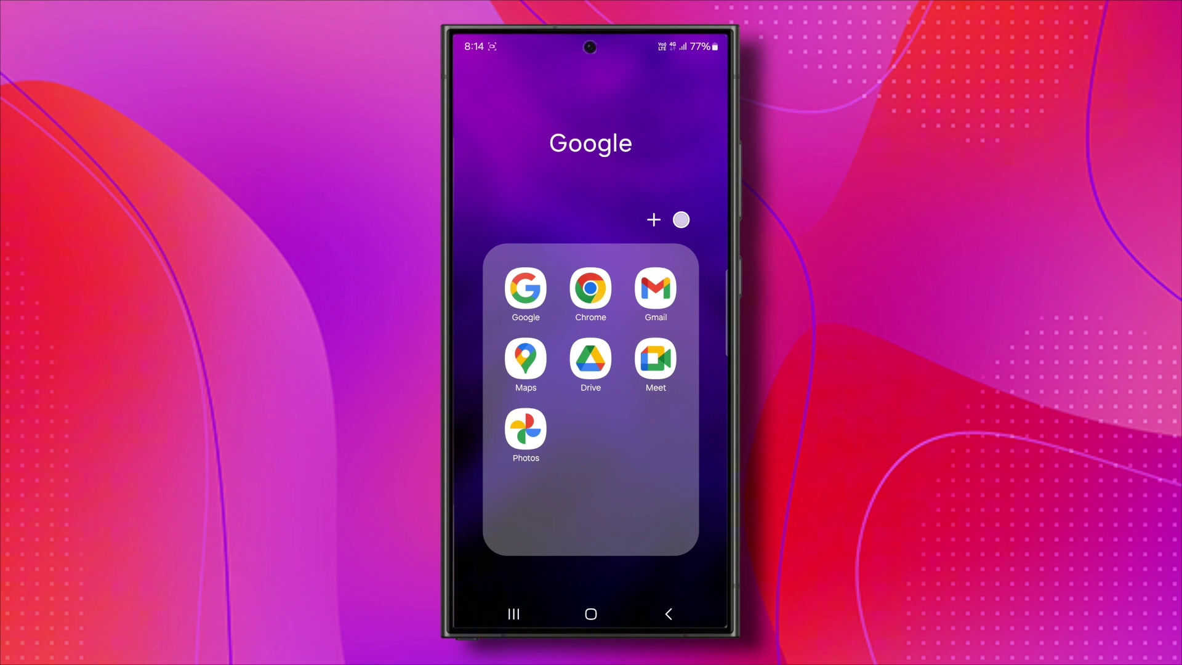
pyautogui.click(590, 359)
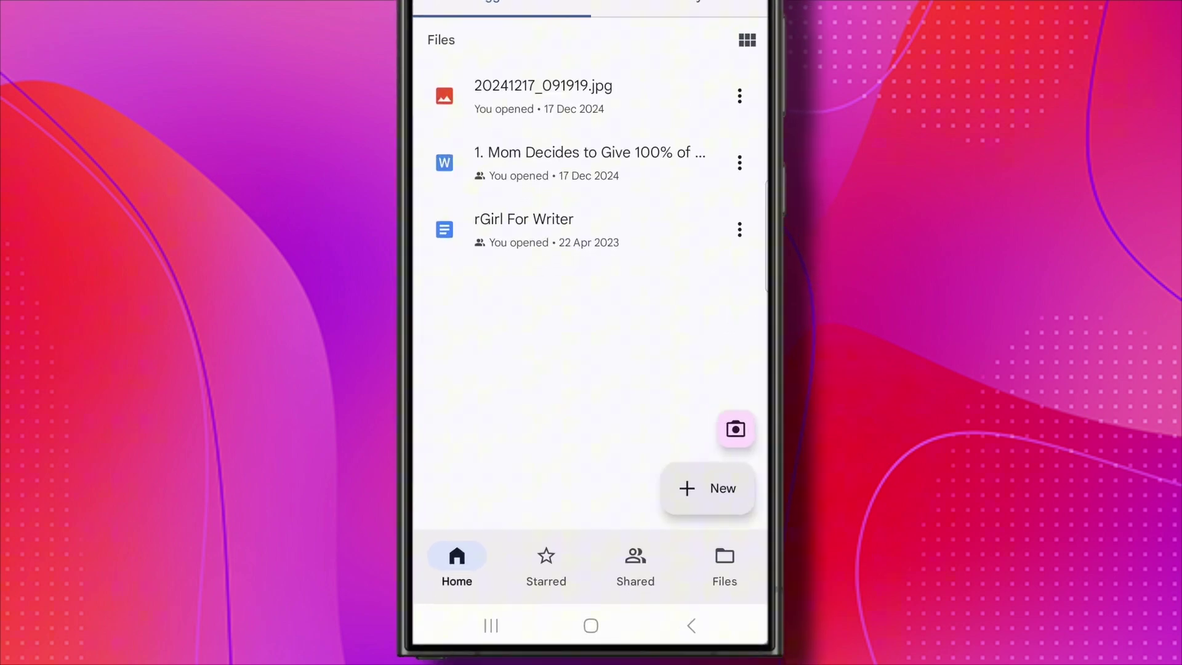
pyautogui.click(753, 399)
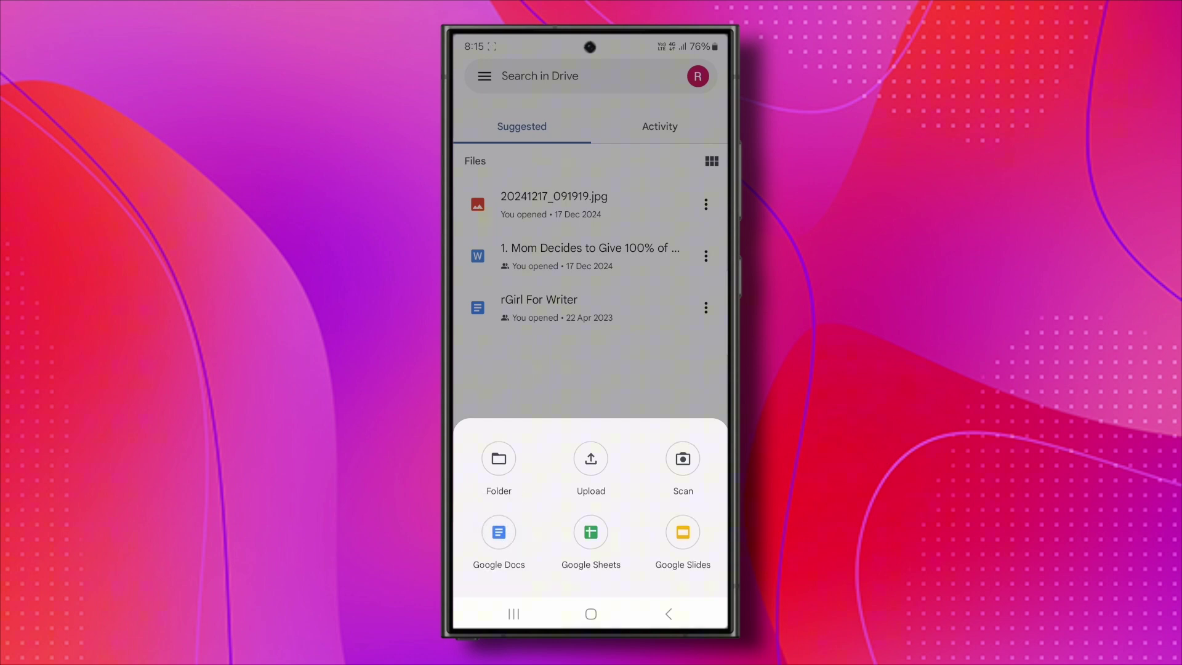
pyautogui.click(618, 506)
pyautogui.click(636, 381)
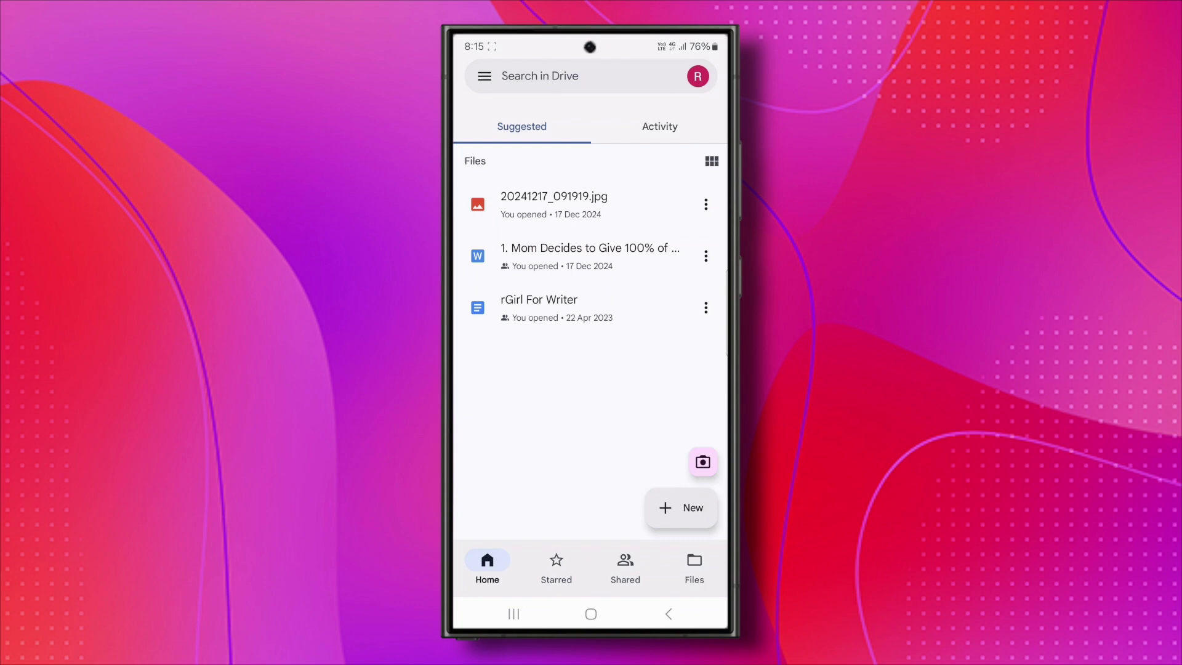
# Print the rGirl For Writer document from its three-dot menu
pyautogui.click(706, 308)
pyautogui.scroll(-5, 591, 370)
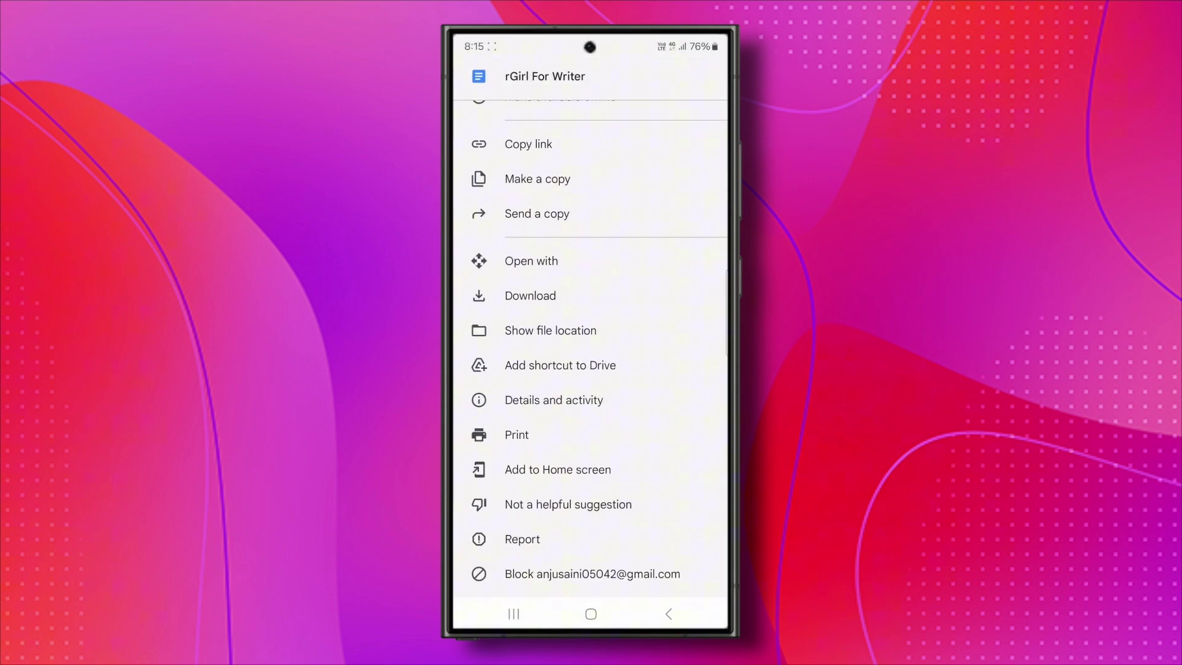
pyautogui.click(571, 435)
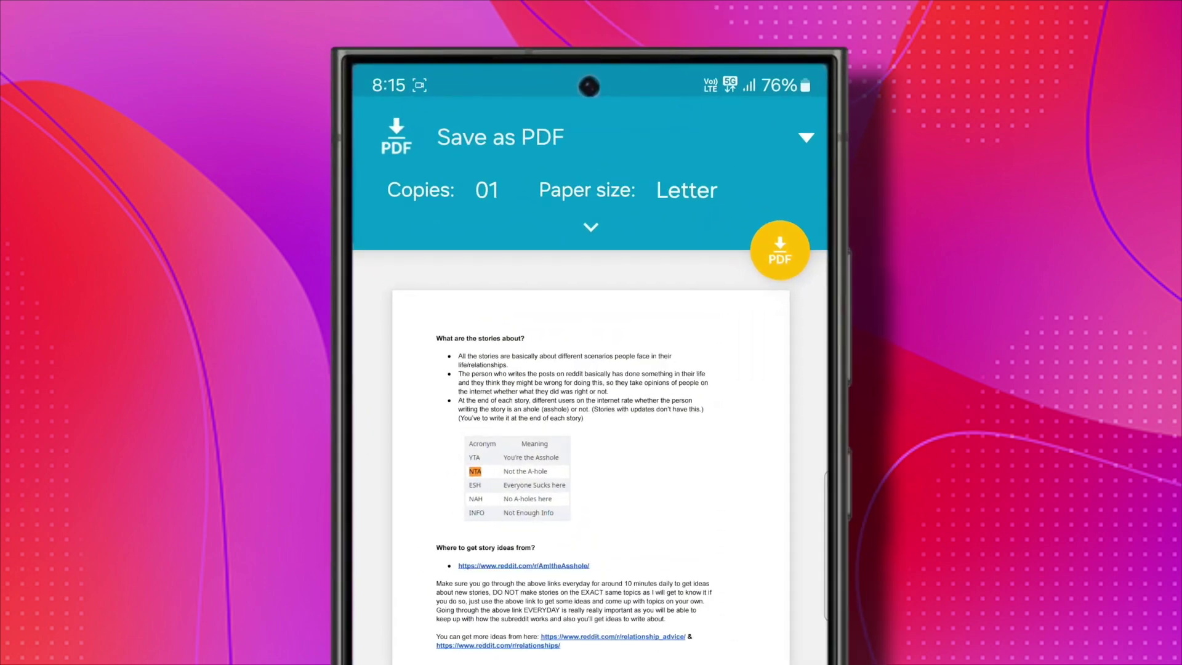
# Save the print preview as PDF and choose the Movies folder as the destination
pyautogui.click(796, 246)
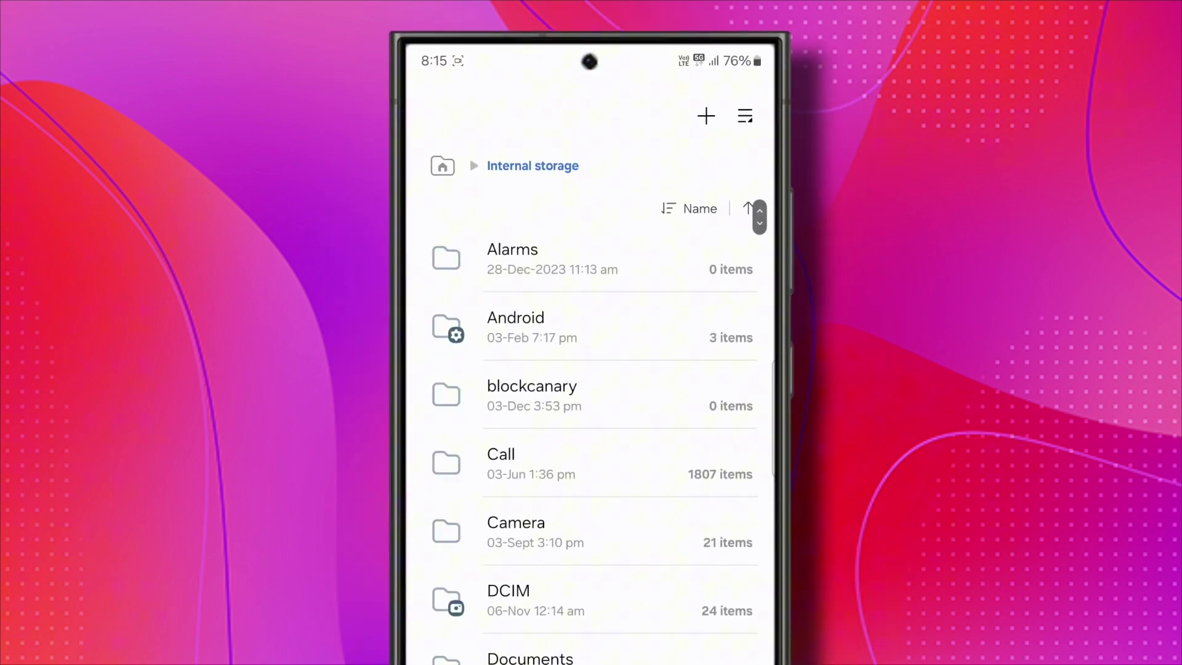
pyautogui.scroll(-5, 591, 277)
pyautogui.scroll(-2, 659, 426)
pyautogui.scroll(-4, 659, 426)
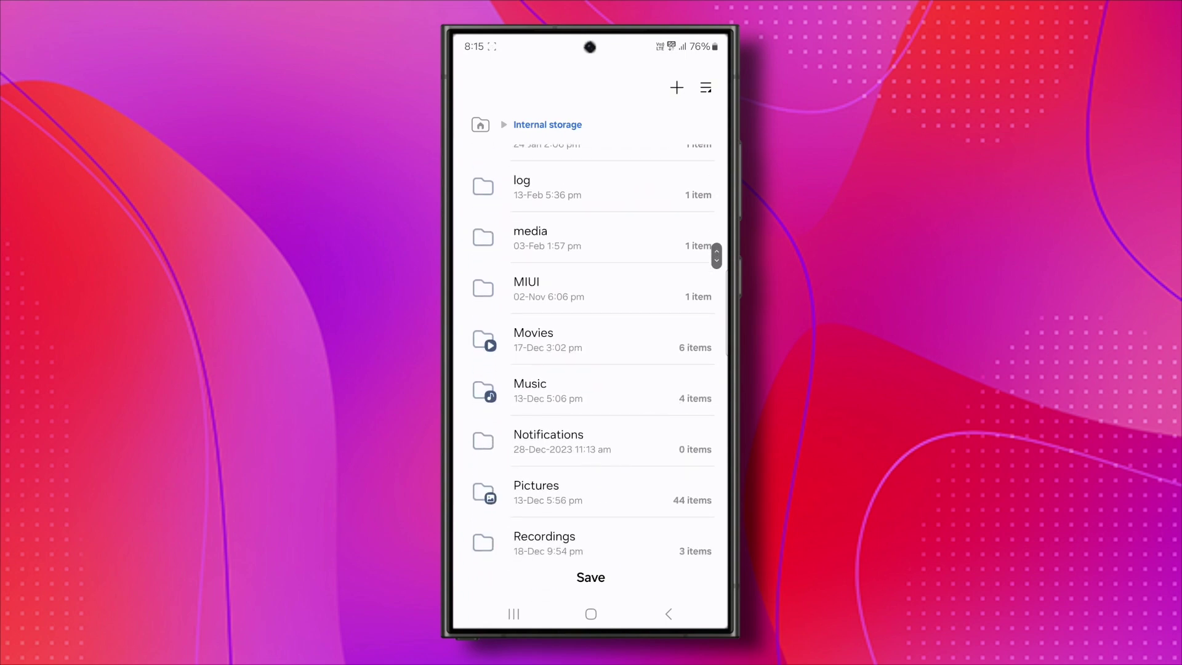
pyautogui.click(592, 340)
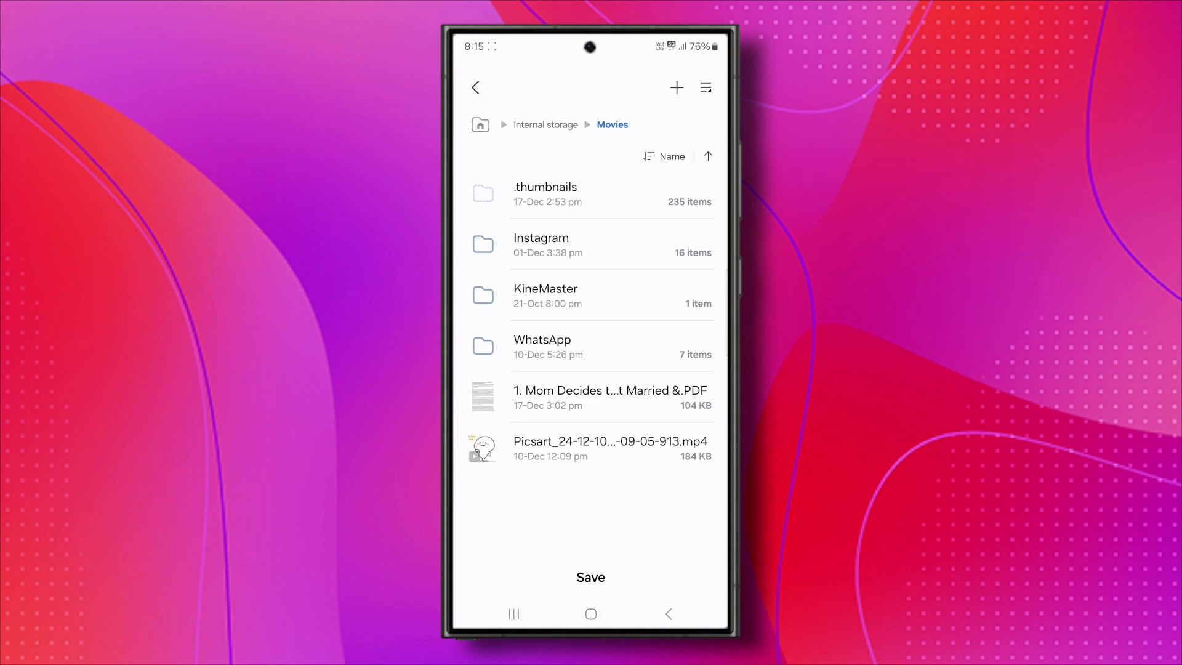
# Save the PDF into Movies, then launch My Files from the Samsung apps folder
pyautogui.click(592, 578)
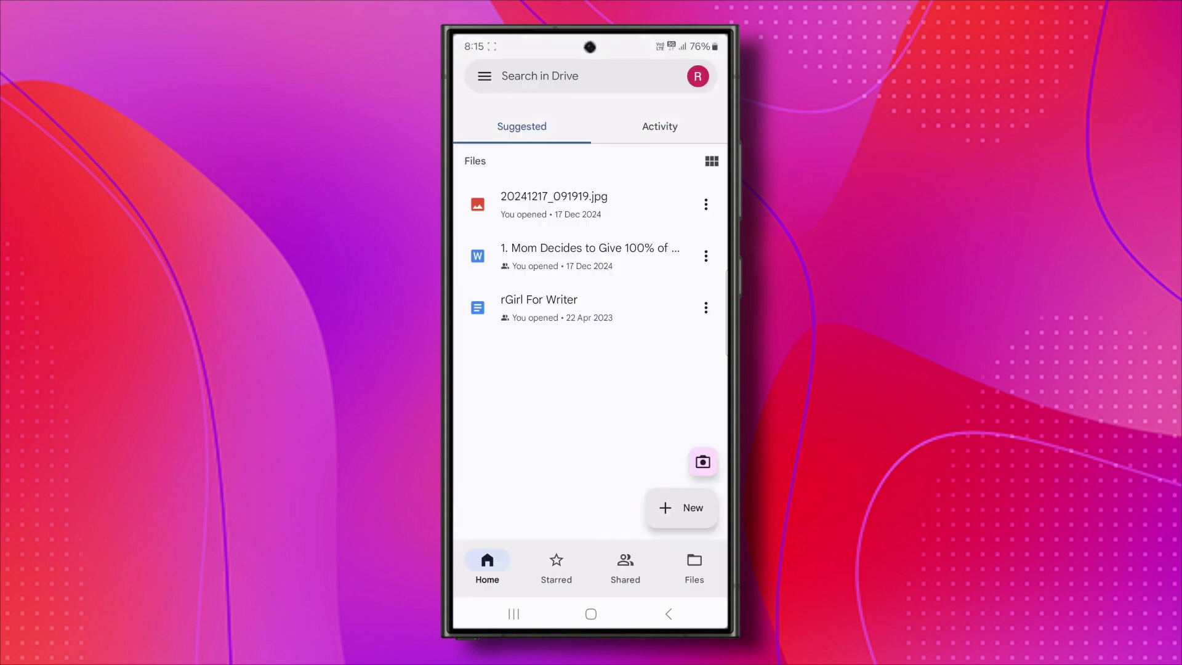
pyautogui.click(591, 613)
pyautogui.moveTo(591, 517); pyautogui.dragTo(591, 231)
pyautogui.click(494, 144)
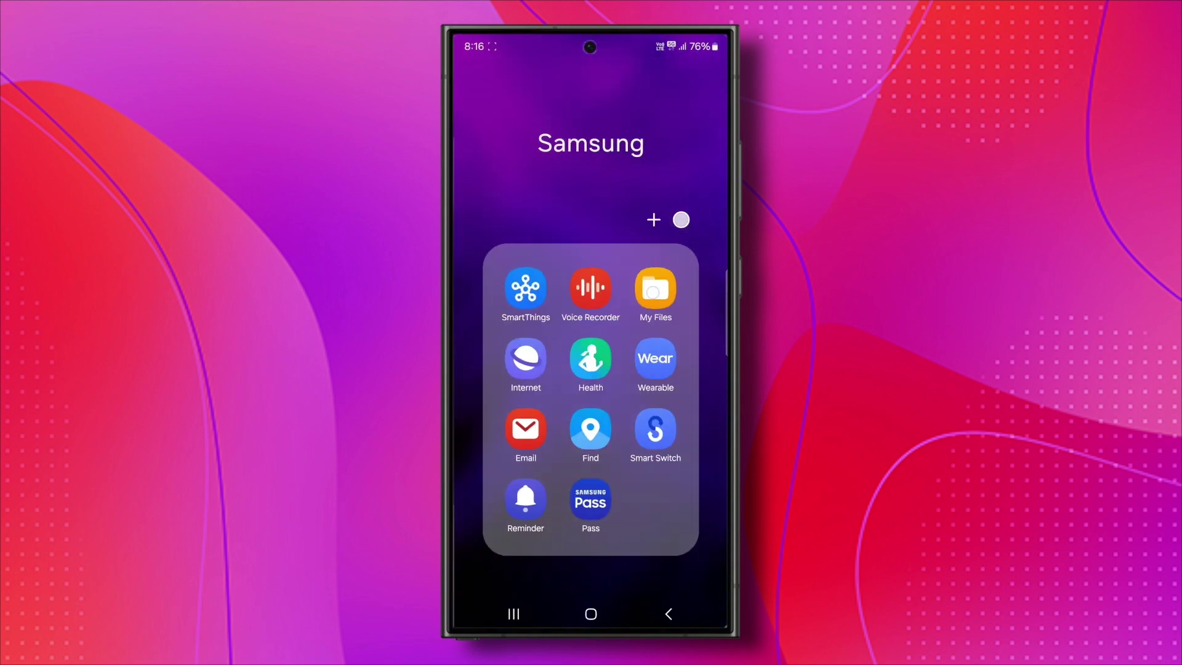
pyautogui.click(686, 293)
# View rGirl For Writer.PDF from Internal storage > Movies, then return to the home screen
pyautogui.click(568, 362)
pyautogui.scroll(-2, 623, 475)
pyautogui.scroll(-5, 623, 474)
pyautogui.click(554, 333)
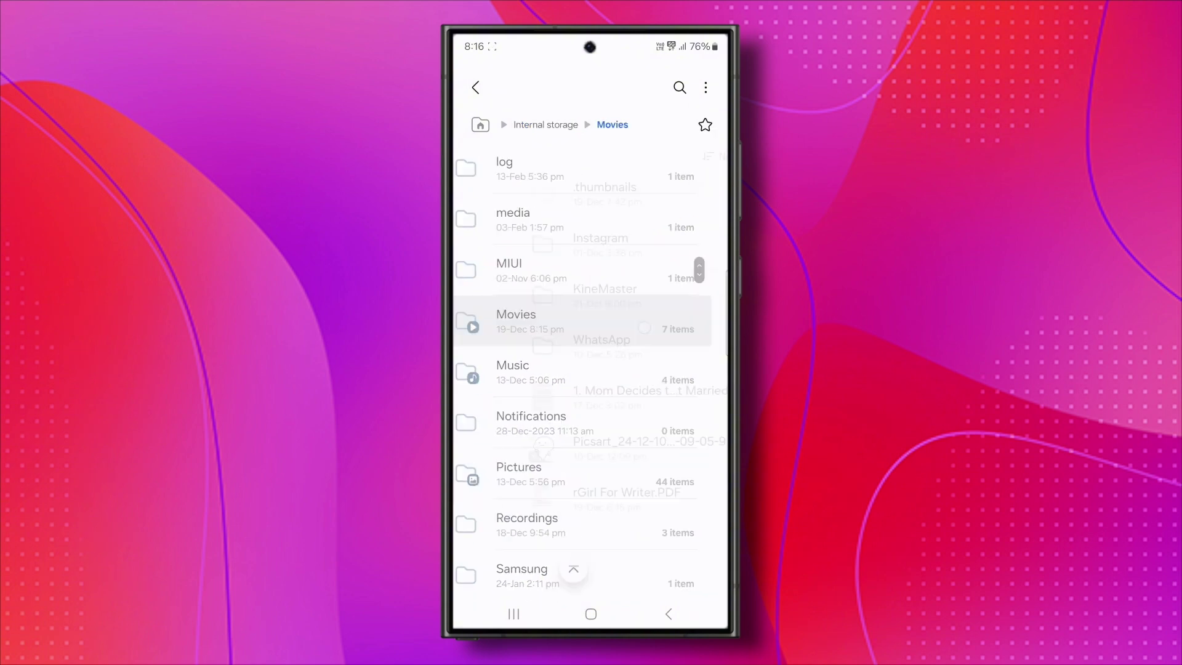
pyautogui.click(624, 497)
pyautogui.click(539, 609)
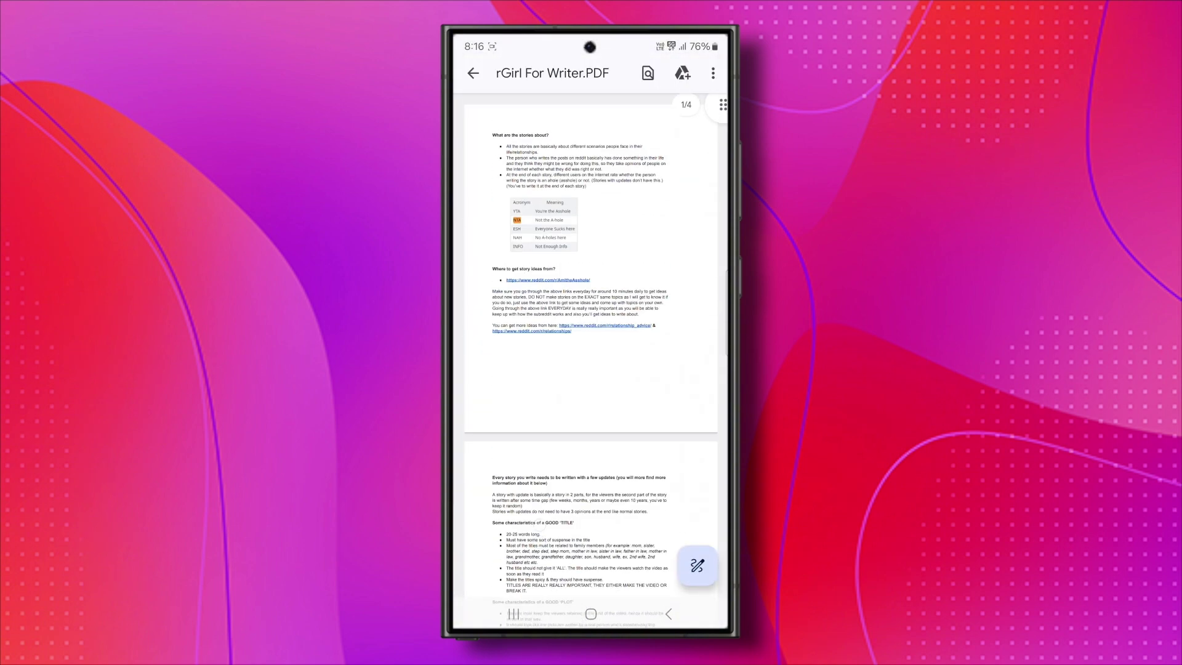
pyautogui.click(591, 613)
# Relaunch Google Drive and open 20241218_211734.jpg full-screen from the suggested files
pyautogui.click(686, 468)
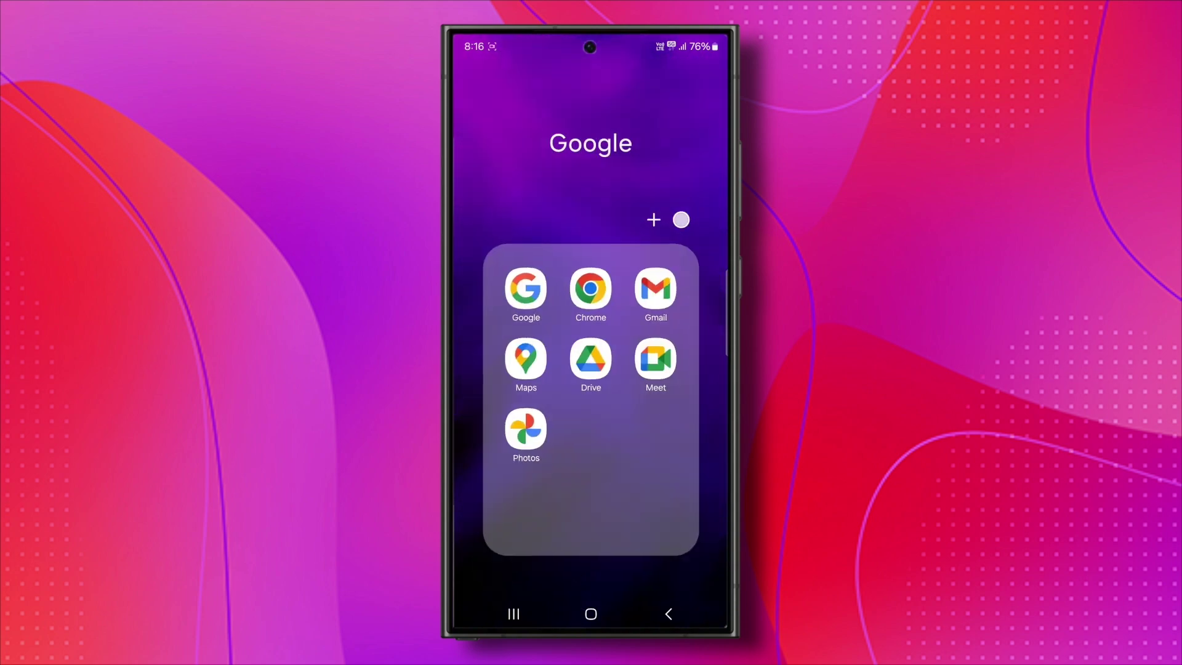
pyautogui.click(591, 361)
pyautogui.click(683, 504)
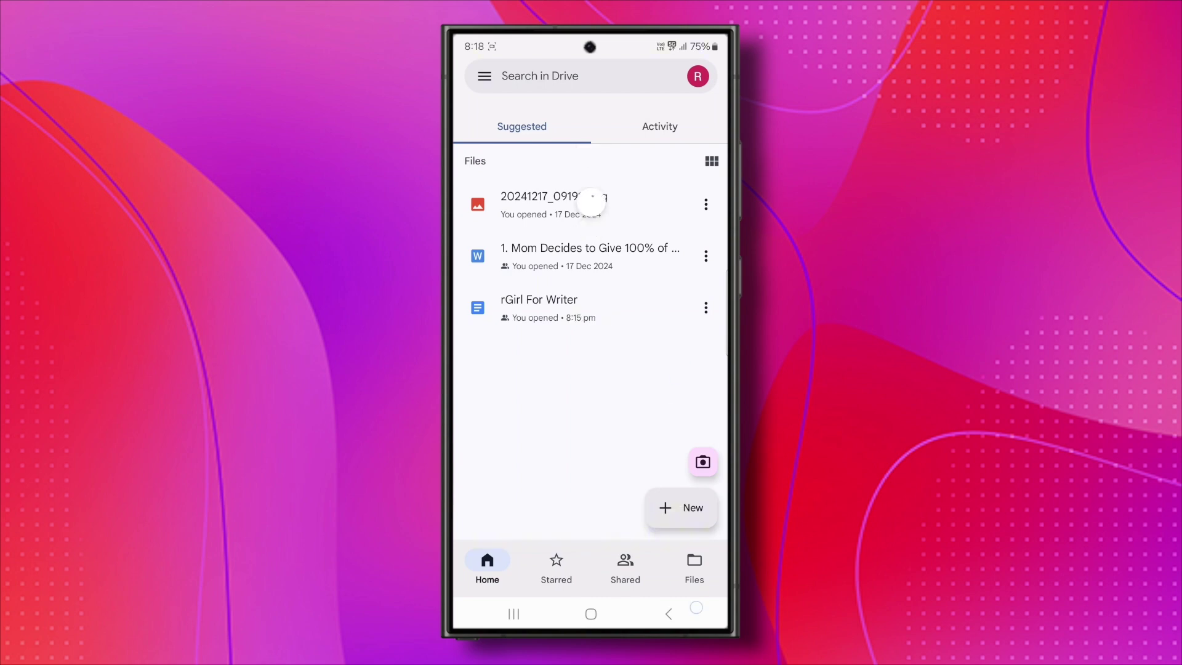
pyautogui.click(606, 201)
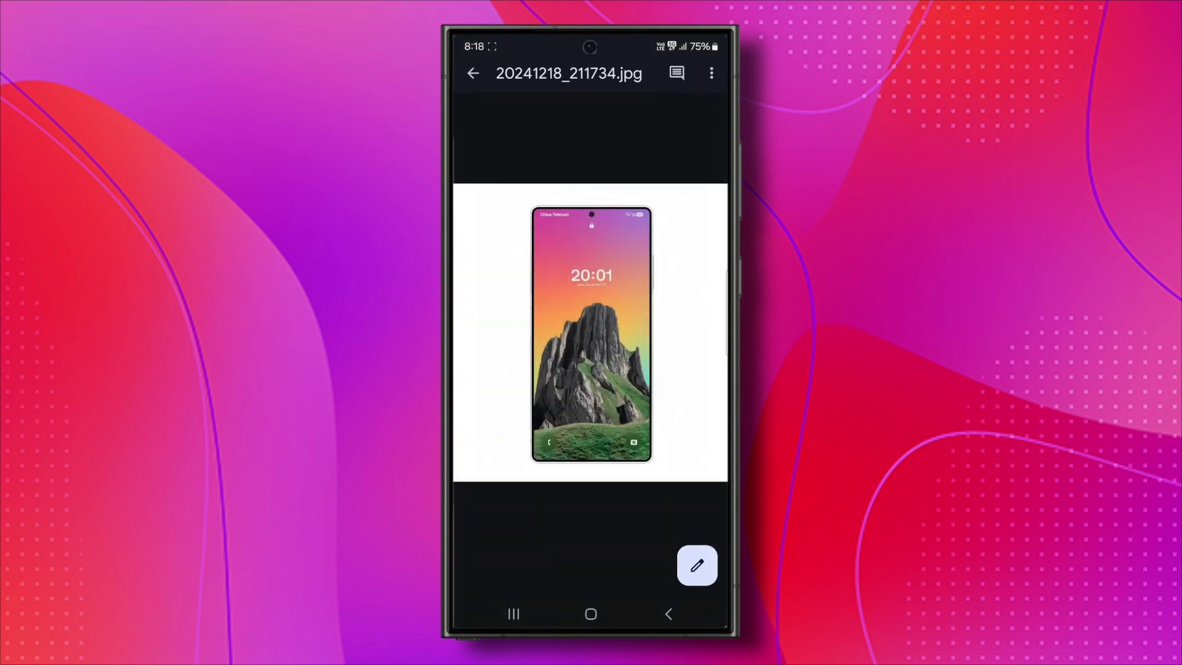
# Print photo 20241218_211734.jpg as a PDF and save it to the Movies folder
pyautogui.click(712, 73)
pyautogui.moveTo(591, 463); pyautogui.dragTo(592, 277)
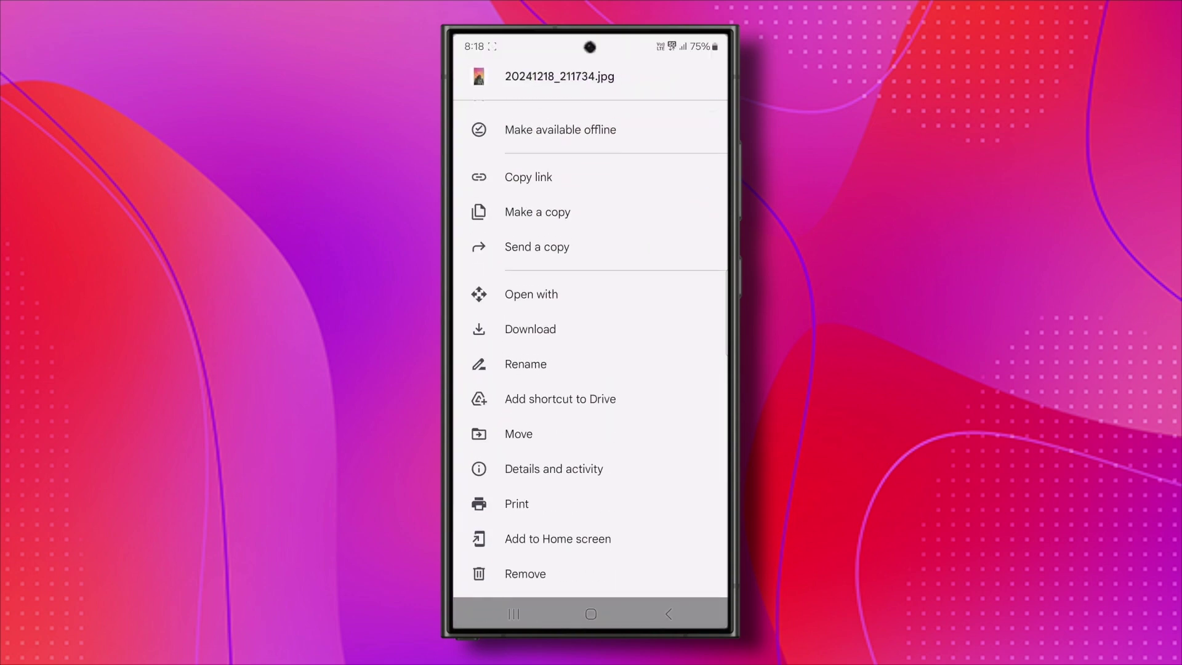
pyautogui.click(516, 503)
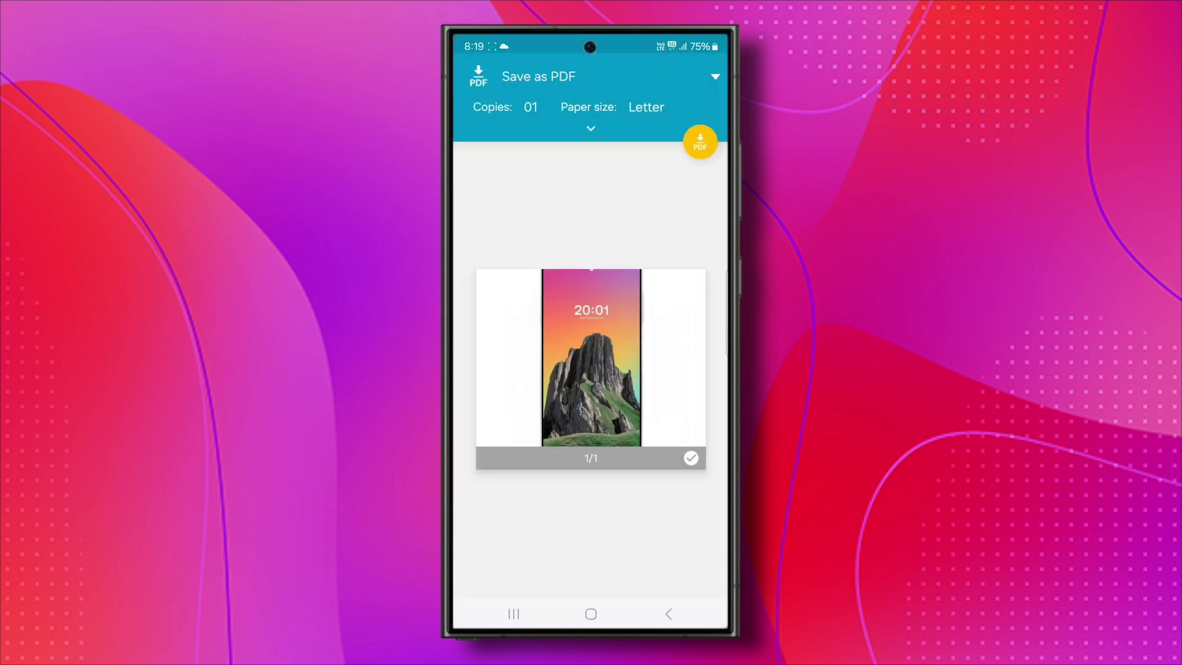
pyautogui.click(701, 144)
pyautogui.scroll(-5, 592, 370)
pyautogui.scroll(-5, 591, 370)
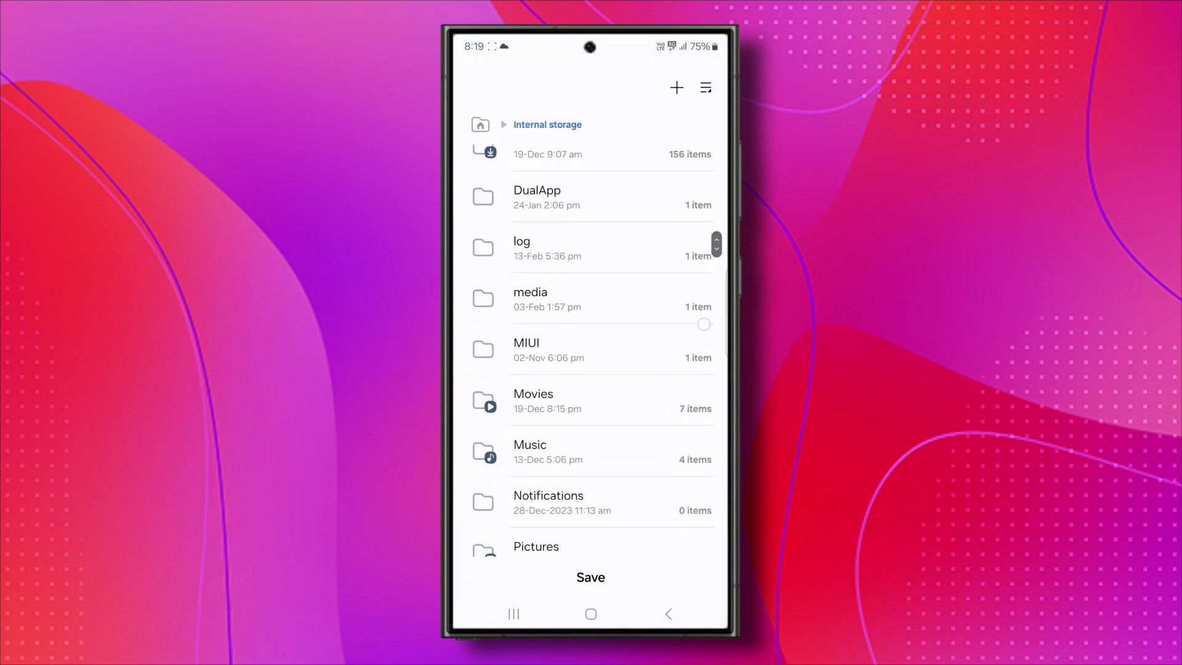
pyautogui.click(663, 364)
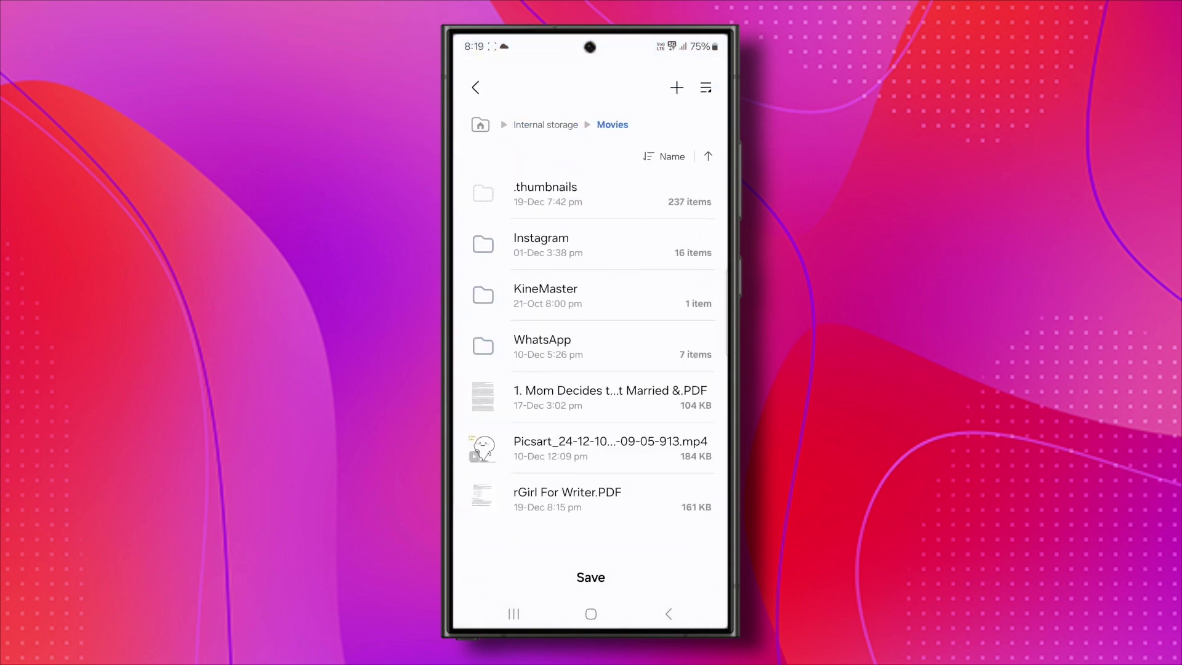
pyautogui.click(595, 583)
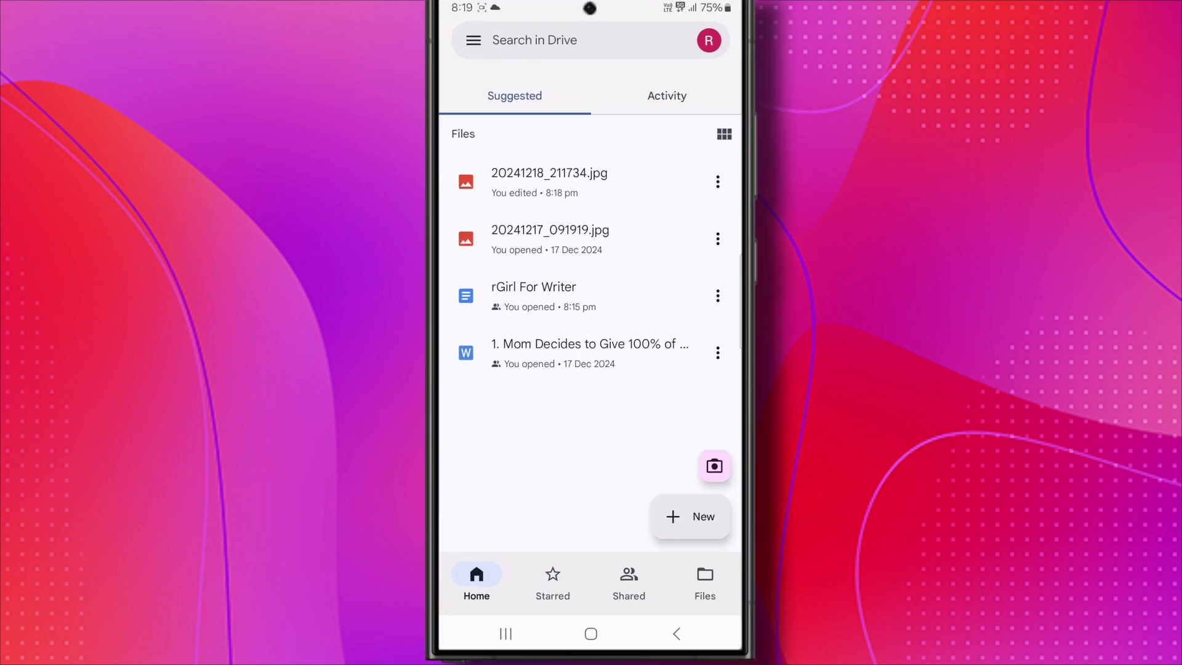